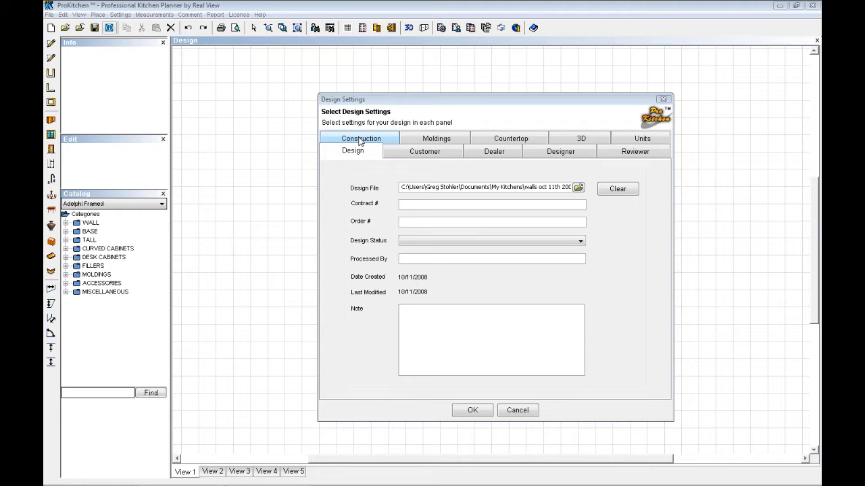
Step: In the construction settings, set the wall thickness to 4 1/2" and the zone width to 30"
left_click(360, 140)
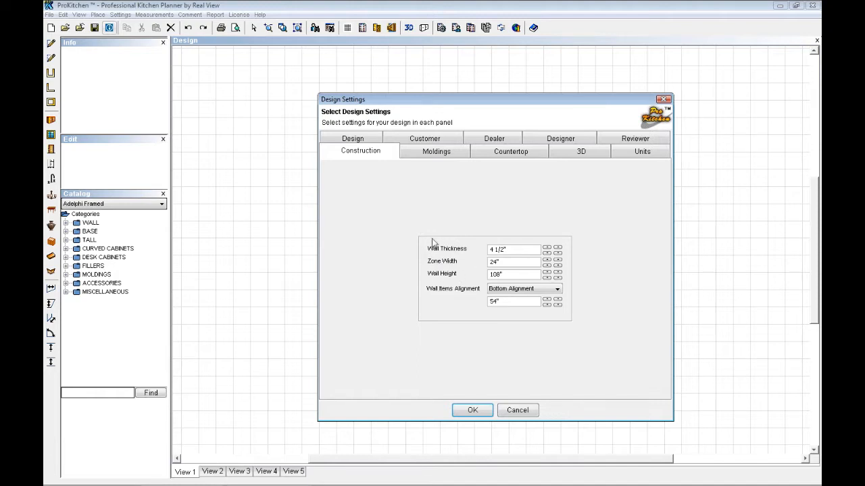
left_click(547, 248)
left_click(546, 254)
left_click_drag(523, 251, 478, 248)
type("4 1/2\"")
double_click(505, 262)
type("30")
Step: Set the wall height to 99" in the construction settings
left_click(506, 275)
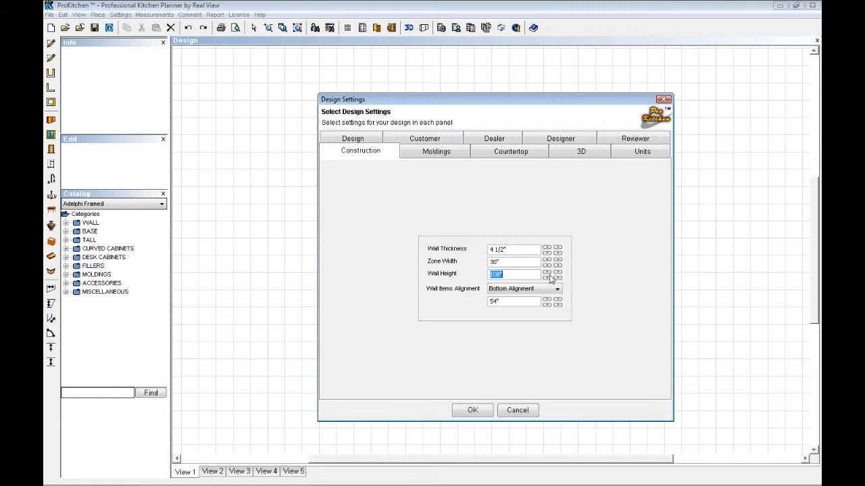
left_click_drag(517, 275, 479, 274)
type("999")
key("BackSpace")
Step: Try Top Alignment for wall items, return to Bottom Alignment, and accept the design settings
left_click(557, 290)
left_click(518, 299)
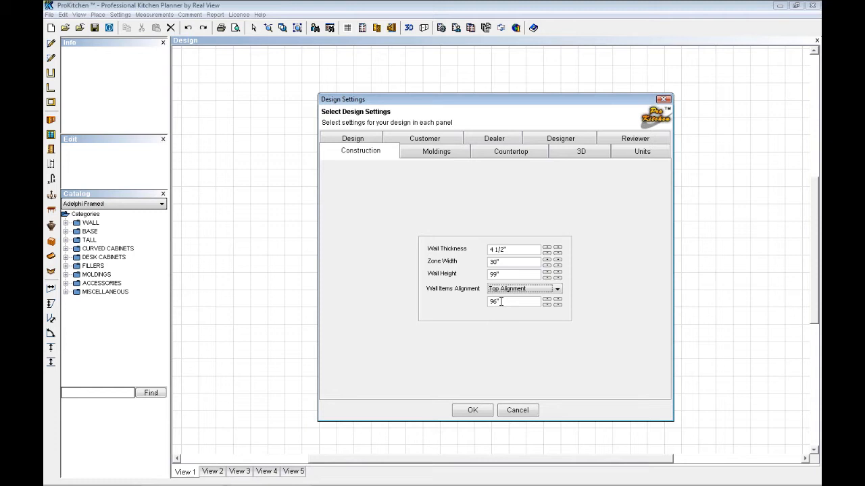
left_click(557, 289)
left_click(519, 312)
left_click(708, 427)
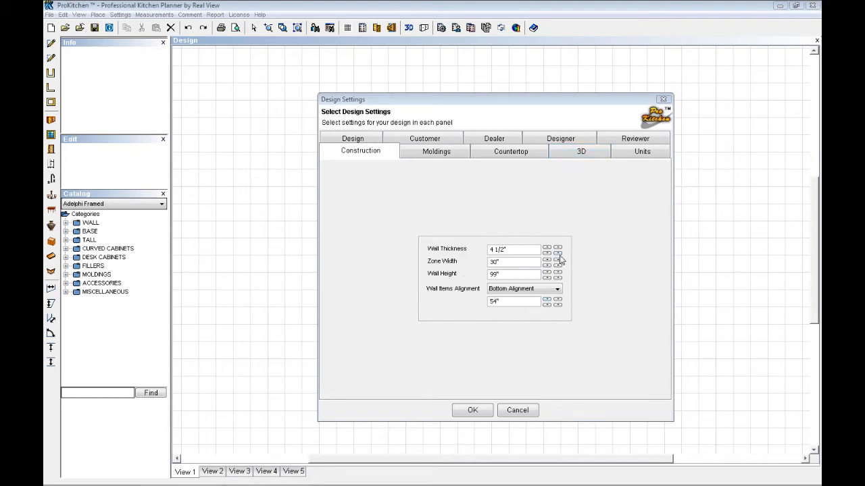
left_click(473, 410)
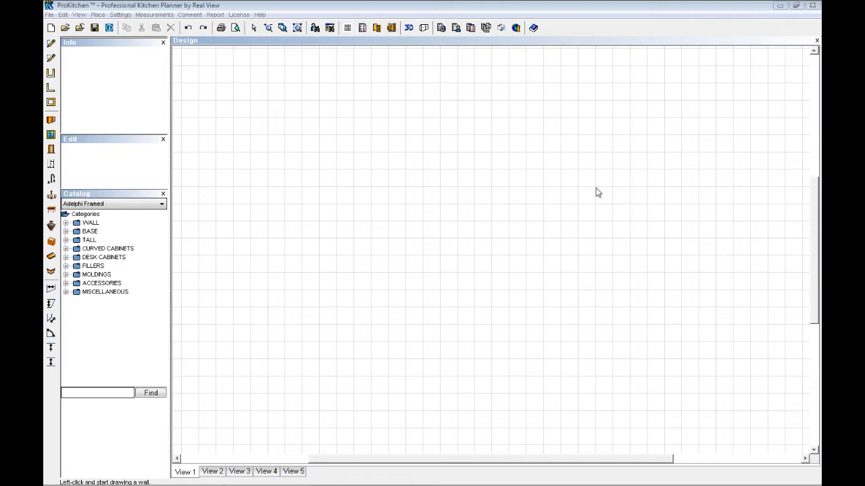
Step: Draw a 120" vertical wall and continue it with a 120" horizontal wall at 90 degrees
left_click(249, 383)
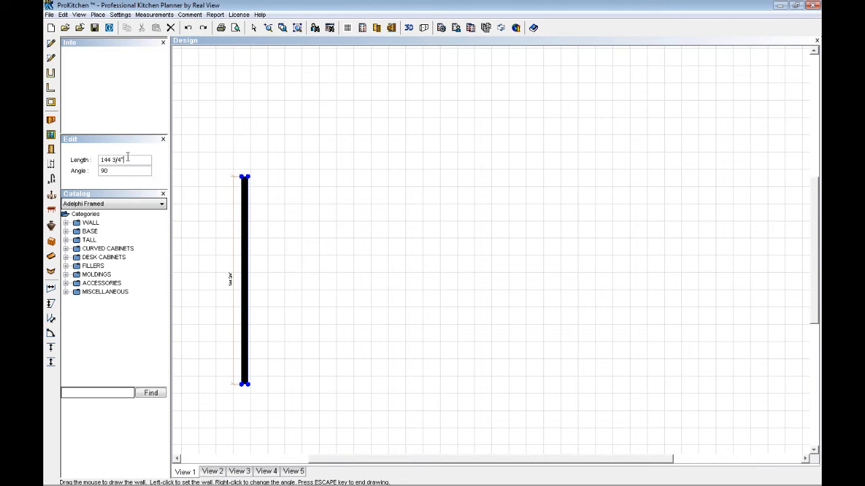
left_click_drag(126, 160, 99, 160)
type("120")
key("Return")
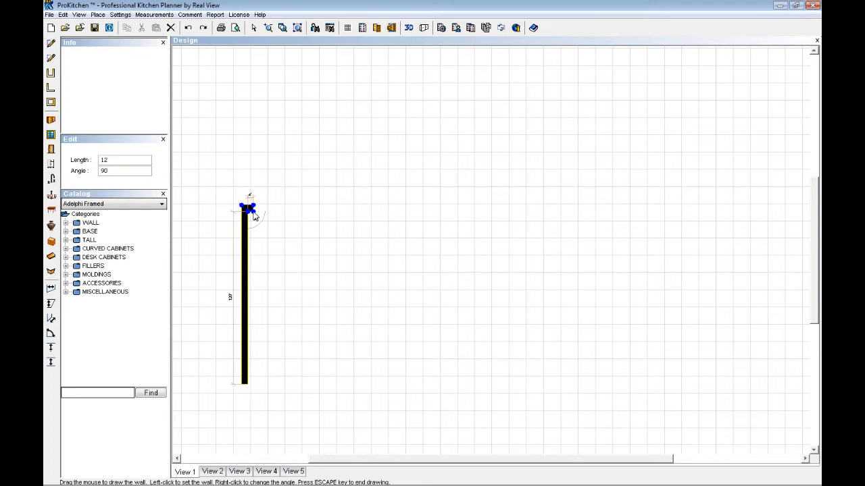
left_click(422, 217)
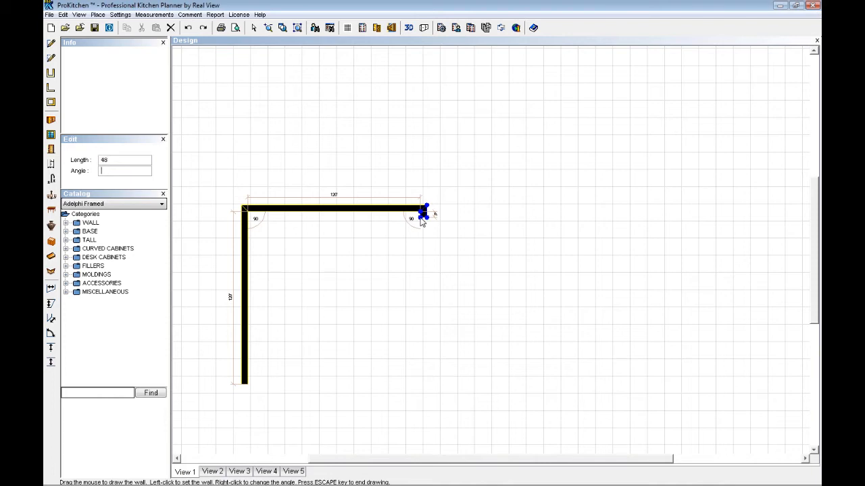
Step: Continue the run with a 48" wall at 135 degrees and another 48" wall at -90 degrees
type("35")
key("Return")
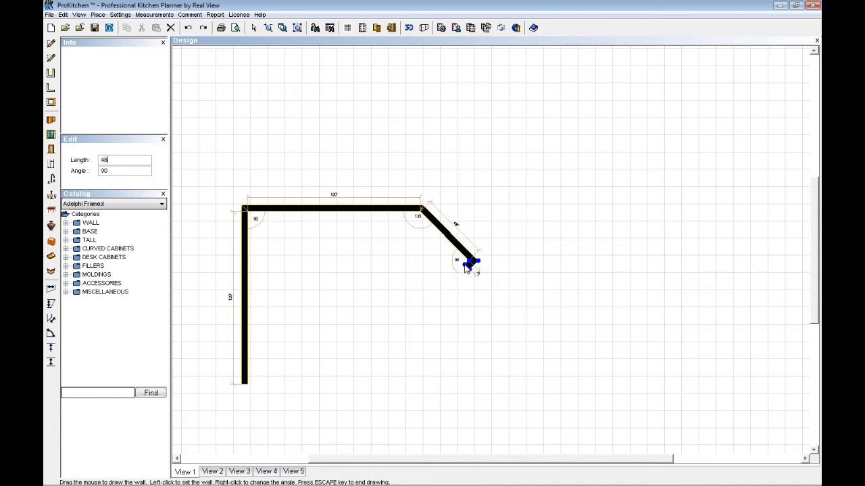
type("70")
key("Return")
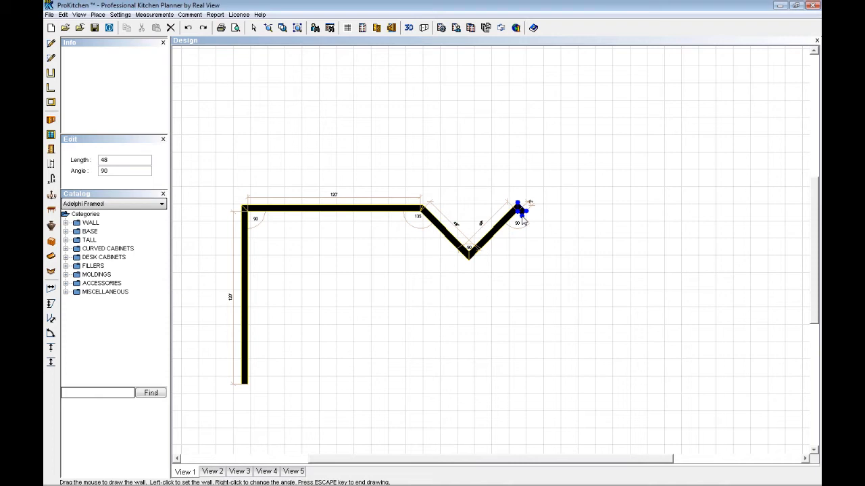
Step: Add a 48" wall at 90 degrees, finish with a wall about 65 7/16" long at about 137 degrees, and end drawing
key("Return")
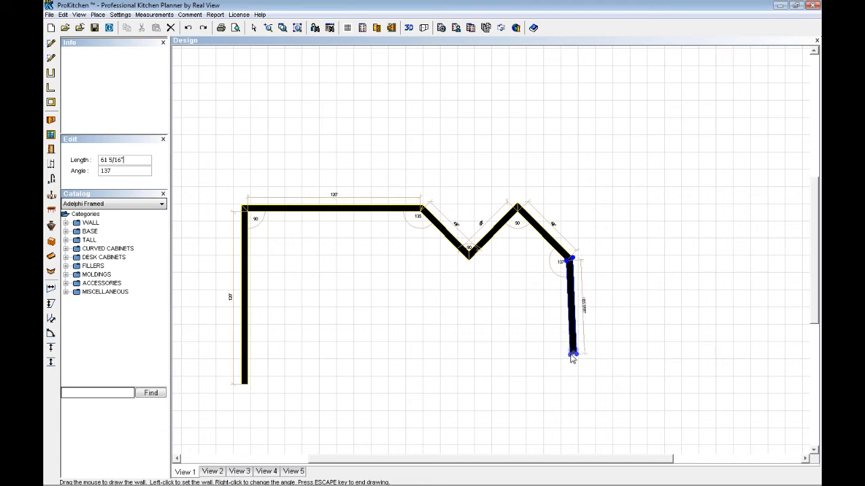
left_click(573, 356)
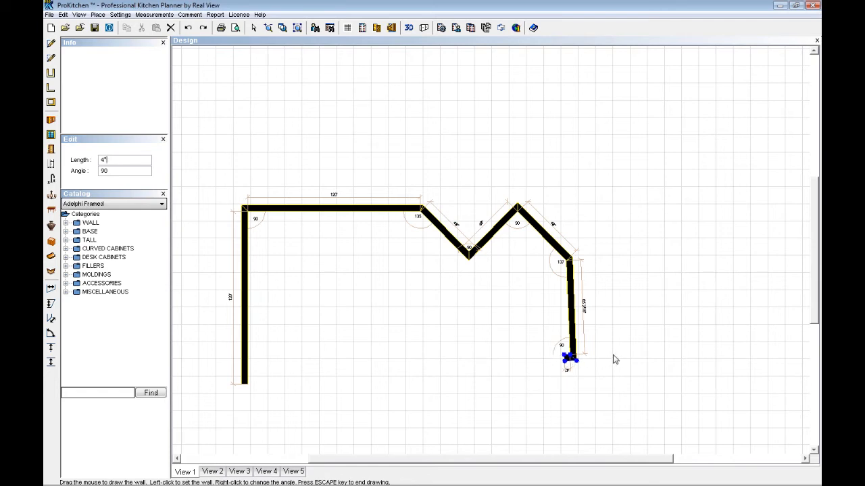
key("Escape")
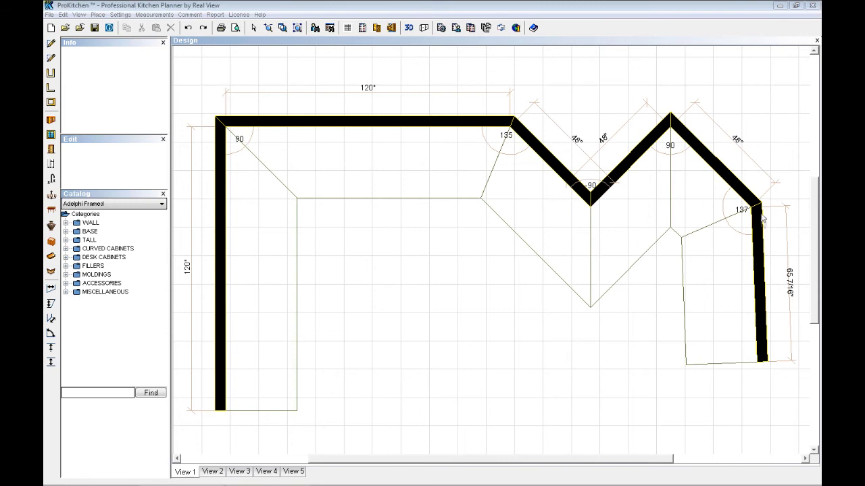
Step: Rotate the last wall of the run about its upper corner to about 126 degrees
right_click(761, 288)
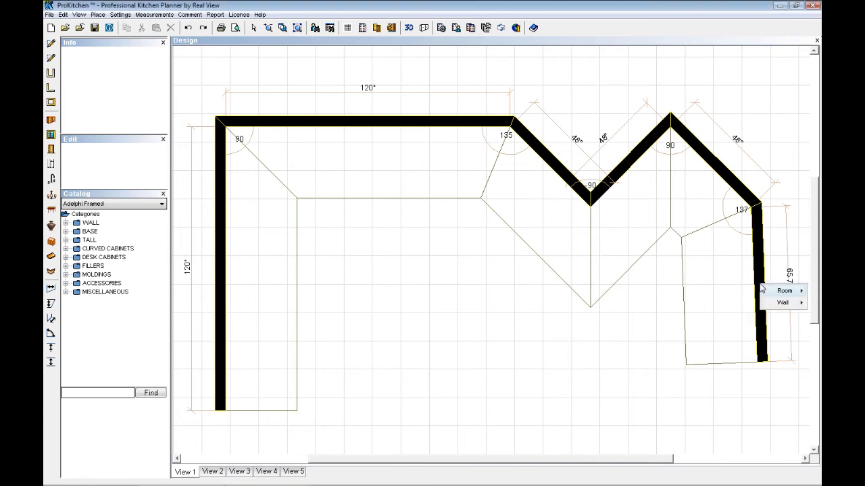
mouse_move(783, 303)
mouse_move(729, 320)
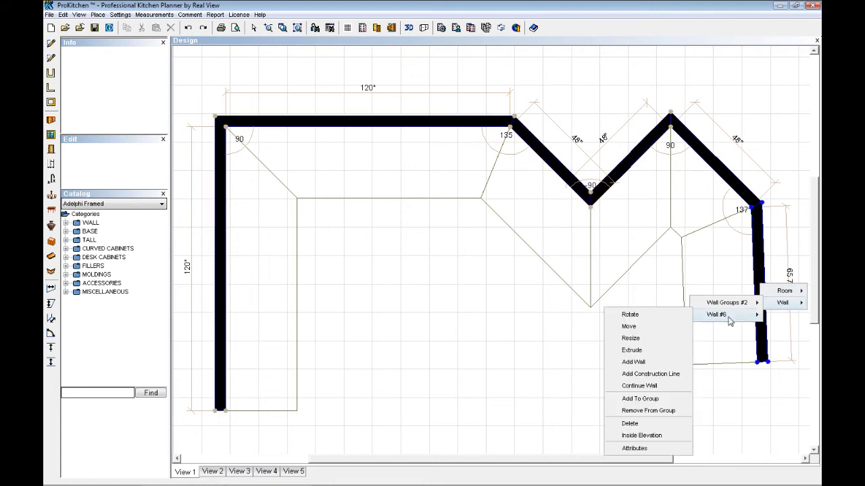
left_click(629, 314)
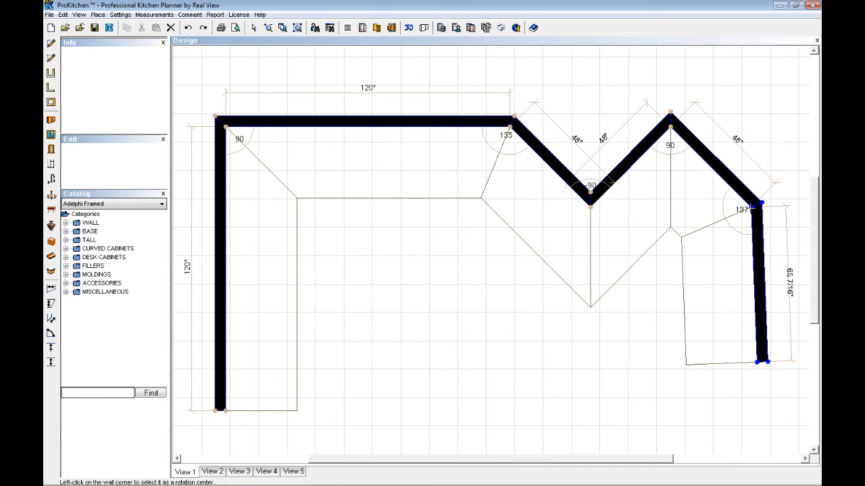
left_click(751, 210)
mouse_move(755, 365)
left_mouse_down()
mouse_move(744, 365)
mouse_move(752, 366)
left_mouse_up()
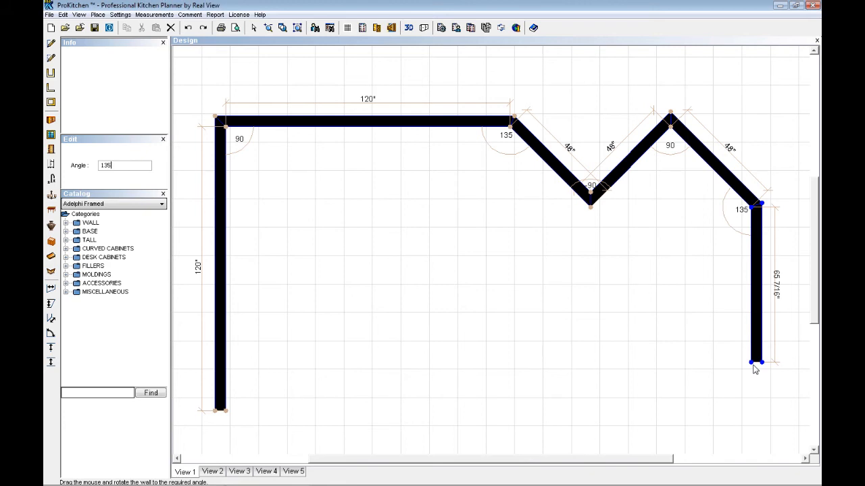
left_click_drag(753, 365, 731, 364)
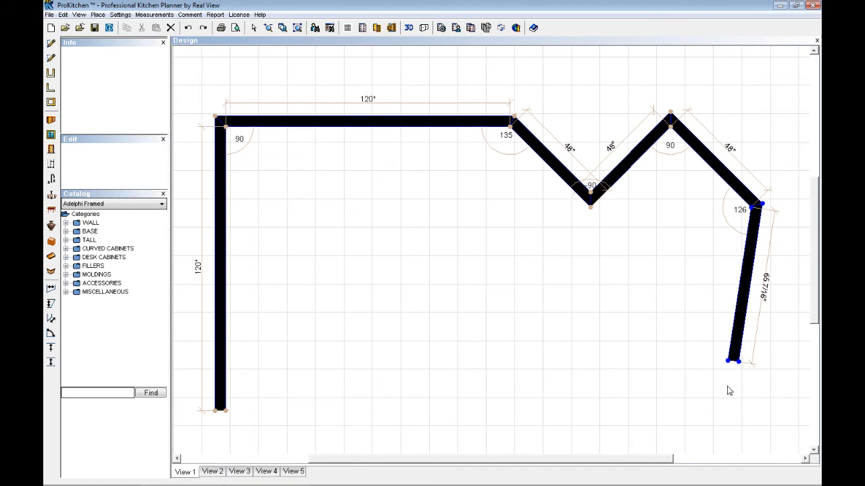
Step: Rotate the last wall about its upper corner again, to about 133 degrees
right_click(741, 304)
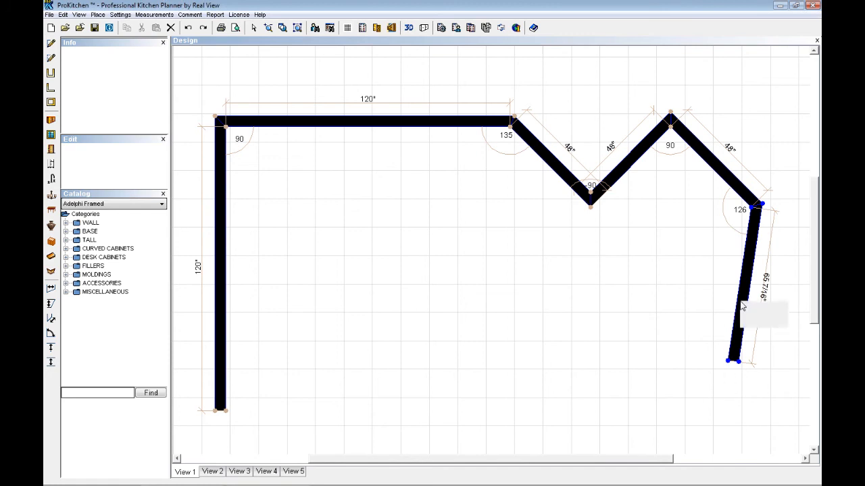
mouse_move(762, 322)
mouse_move(696, 332)
left_click(611, 332)
left_click(756, 207)
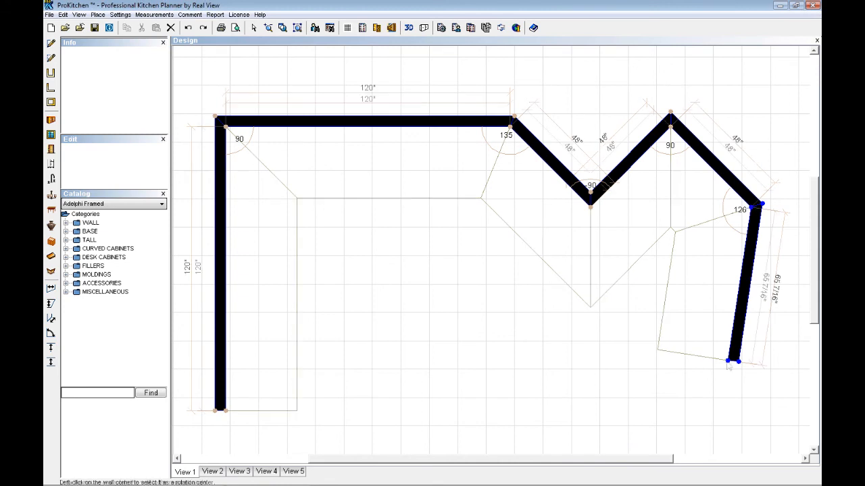
left_click(747, 396)
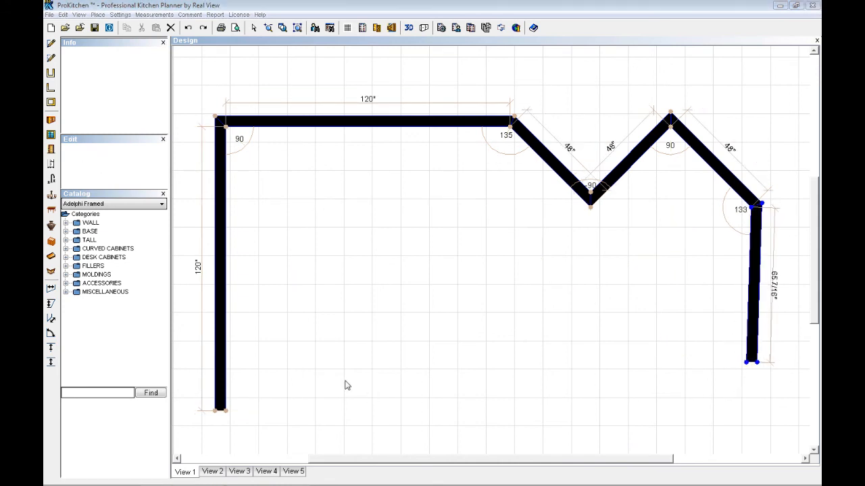
Step: Rotate the last wall about its free lower end so the connected walls swing slightly with it
right_click(754, 298)
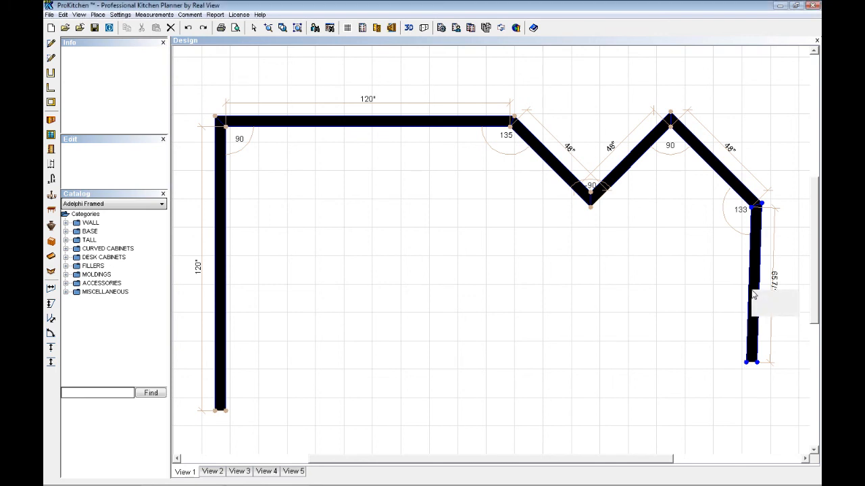
mouse_move(774, 309)
mouse_move(709, 321)
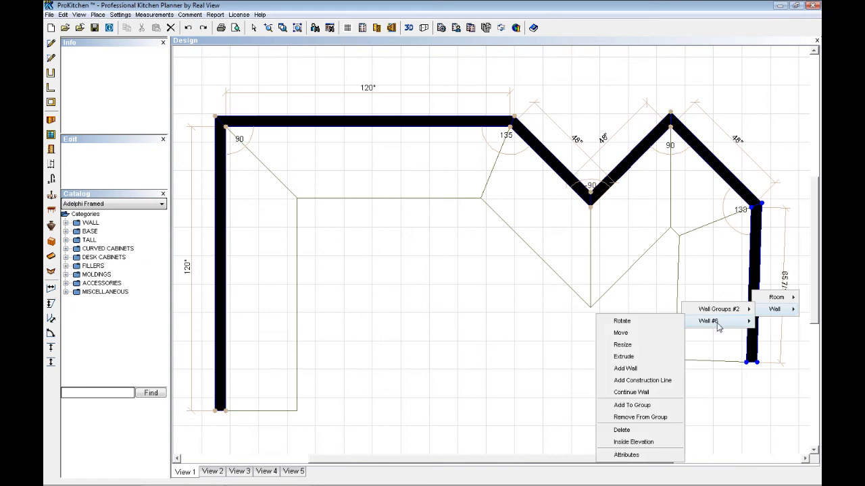
left_click(639, 323)
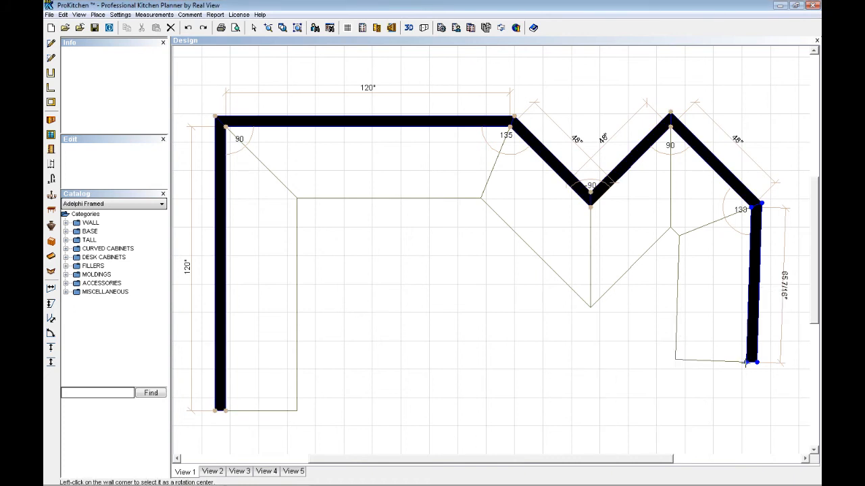
left_click(756, 362)
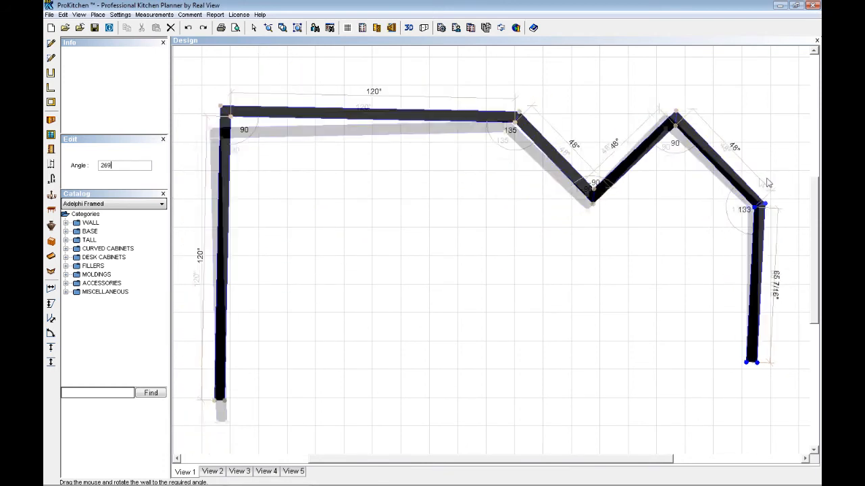
left_click(754, 182)
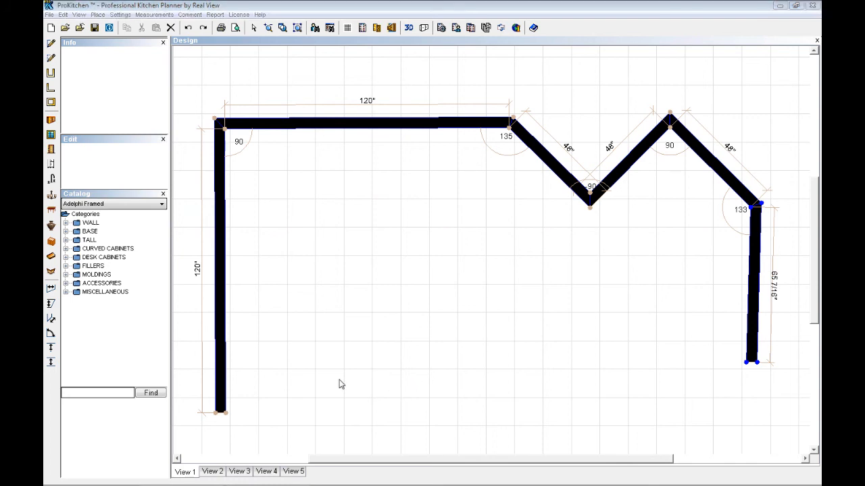
Step: Rotate the whole wall group slightly about the lower corner of the first 48" wall
right_click(554, 170)
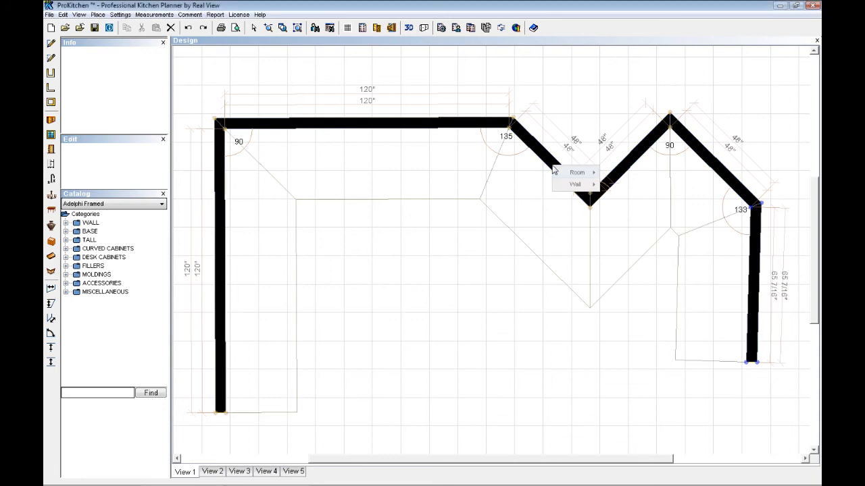
mouse_move(572, 186)
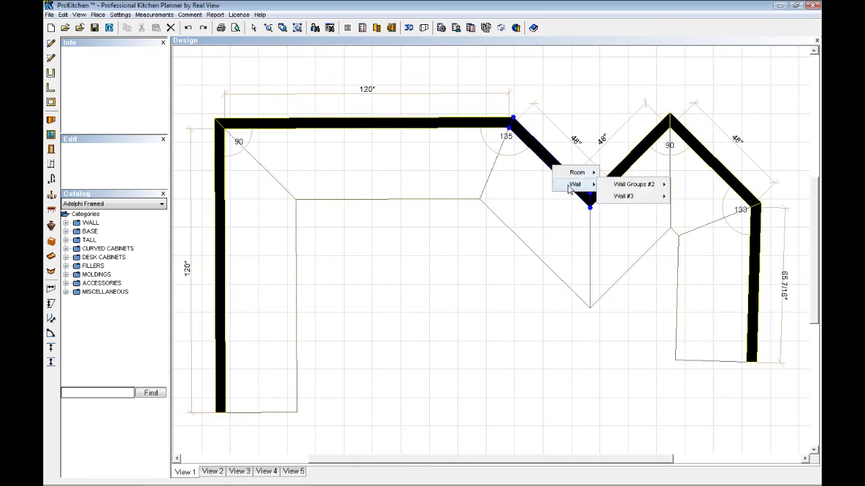
mouse_move(629, 186)
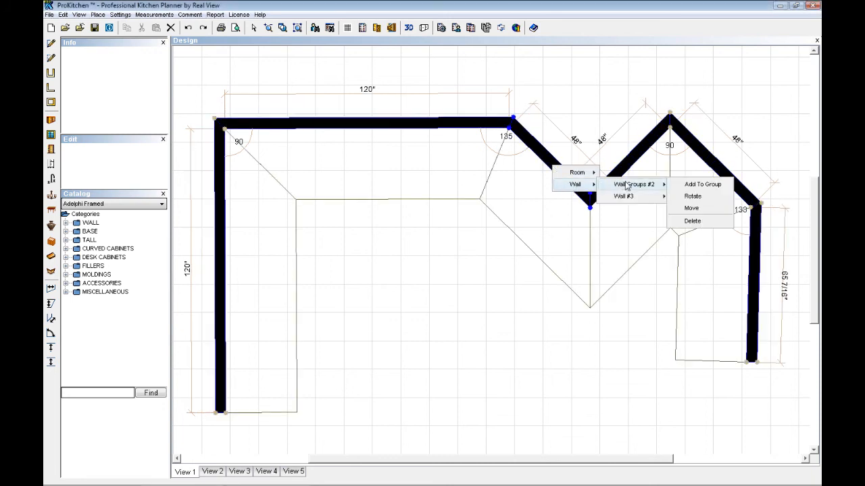
left_click(696, 196)
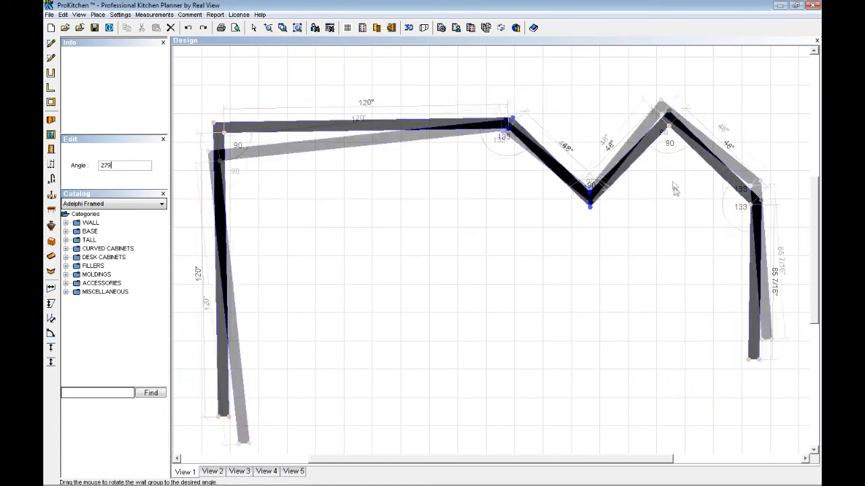
left_click_drag(645, 282, 674, 203)
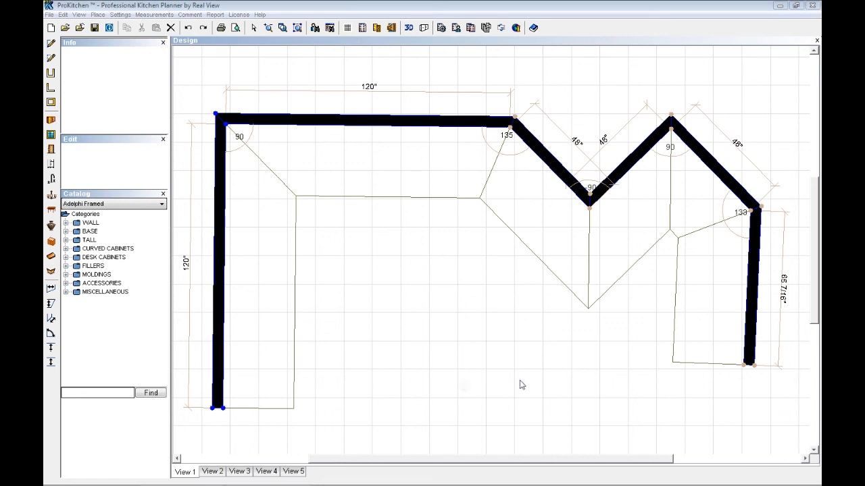
Step: Delete the last wall, the 65 7/16" one at the end of the run
left_click(753, 295)
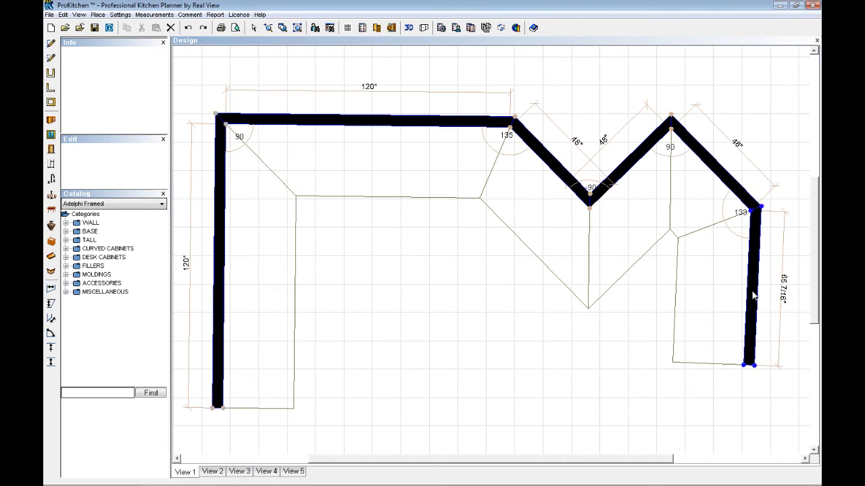
right_click(753, 294)
mouse_move(775, 310)
mouse_move(714, 328)
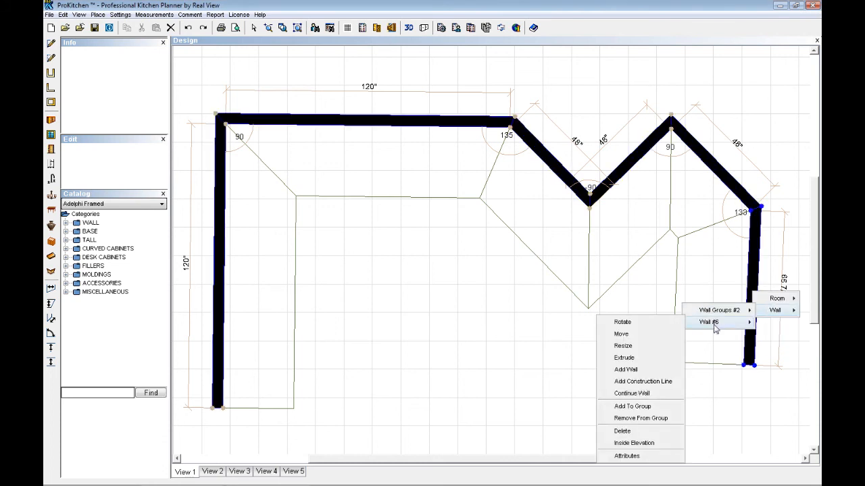
left_click(622, 432)
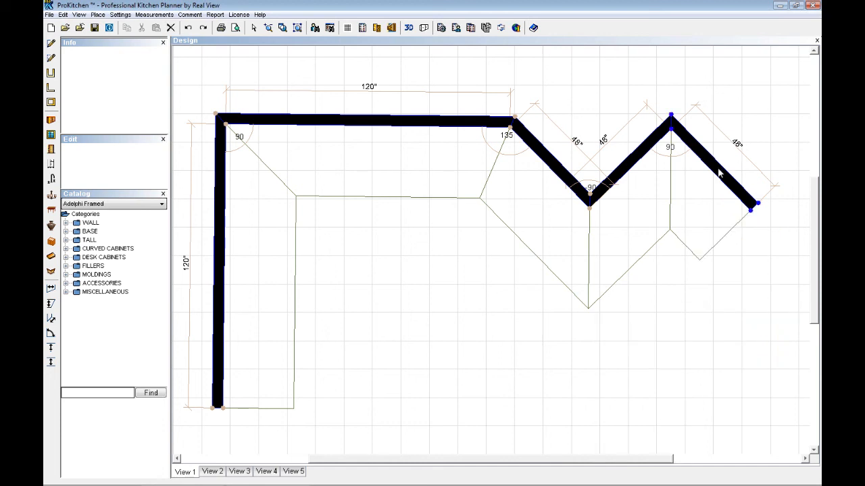
Step: Delete the three 48" angled walls, keeping only the two 120" walls
key("Delete")
left_click(623, 172)
key("Delete")
left_click(553, 169)
key("Delete")
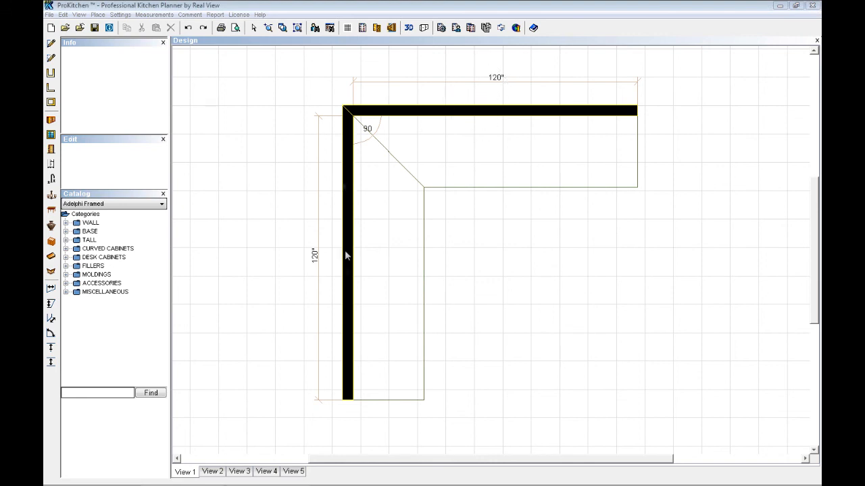
Step: Move the horizontal wall downward so the adjoining vertical wall's length is 90"
right_click(493, 115)
mouse_move(513, 131)
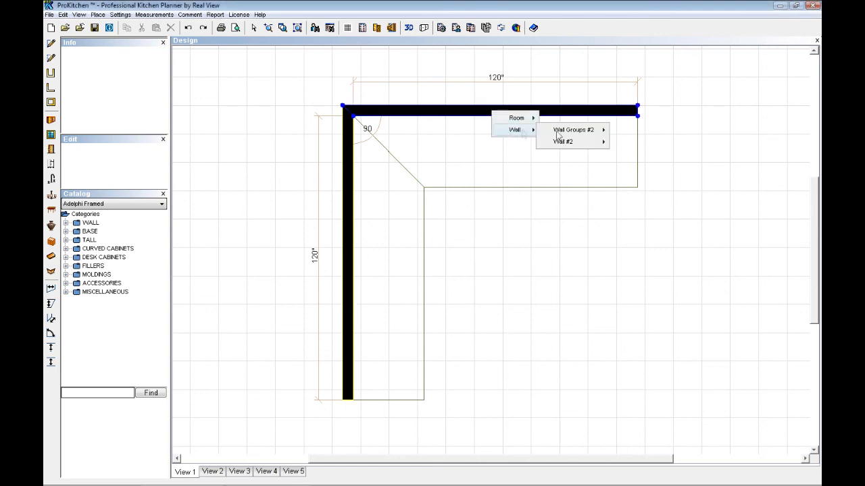
mouse_move(560, 143)
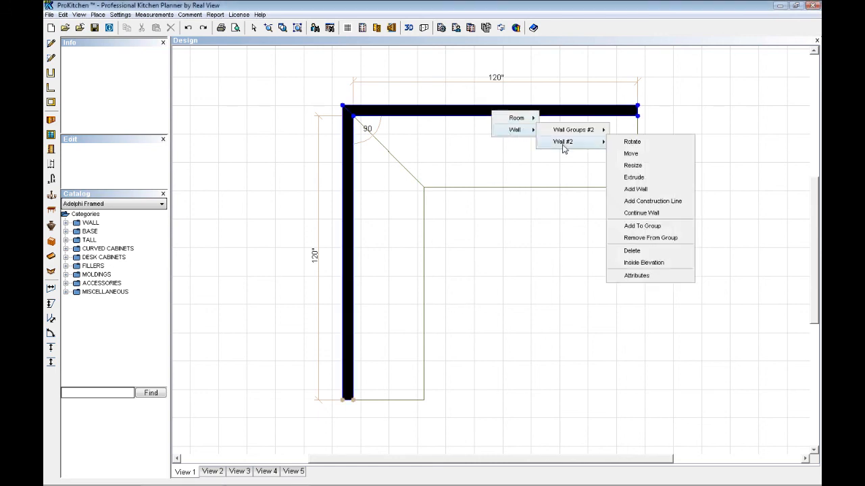
left_click(631, 154)
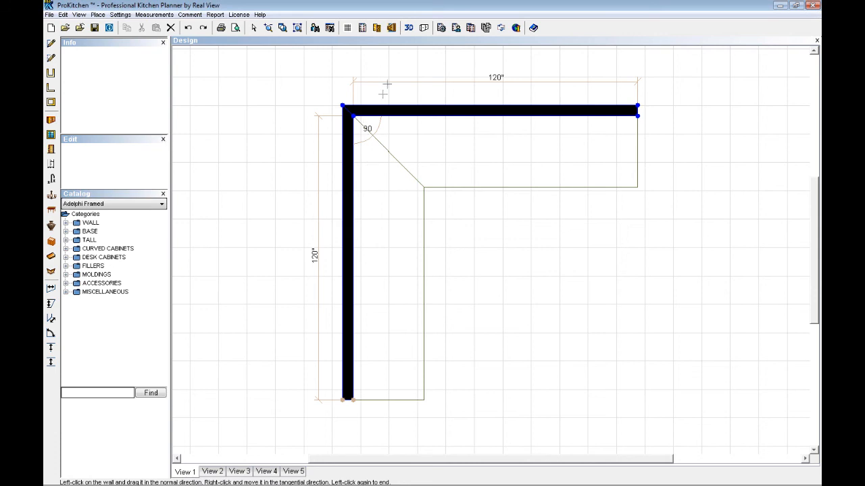
right_click(348, 248)
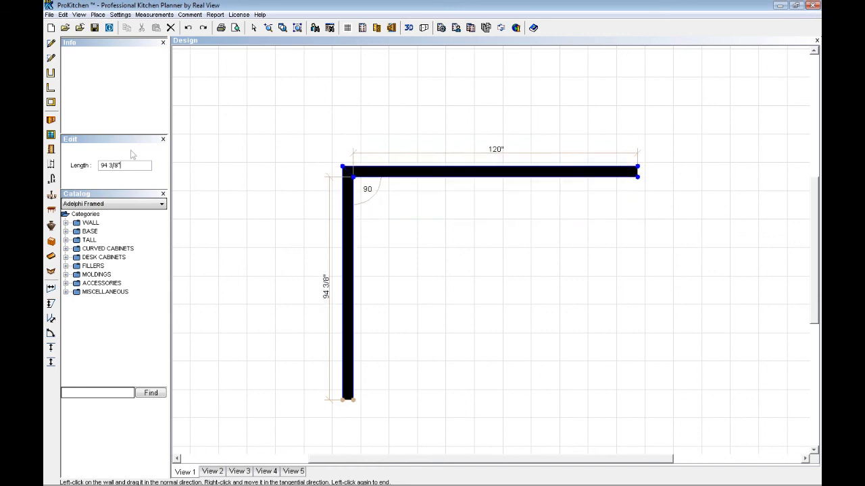
left_click_drag(134, 165, 92, 166)
type("90")
key("Return")
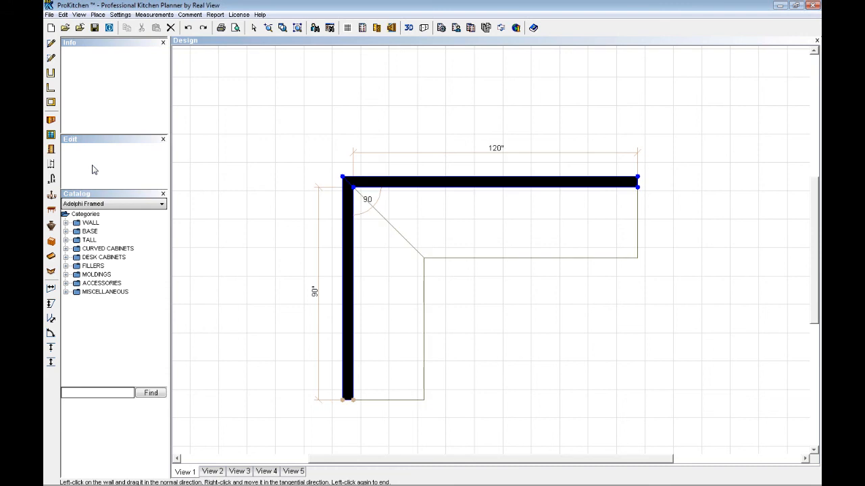